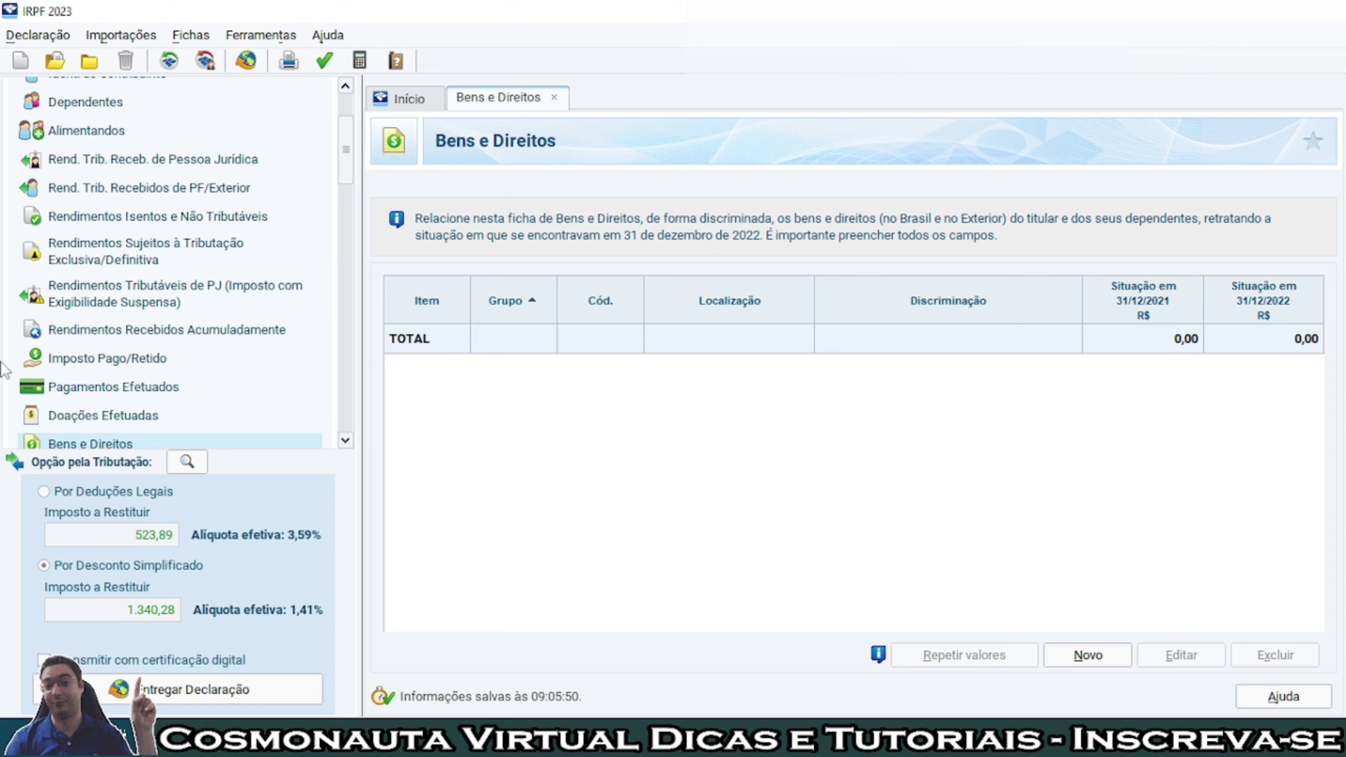
- Go to the Bens e Direitos section and start a new asset entry
scroll(241, 207, up, 3)
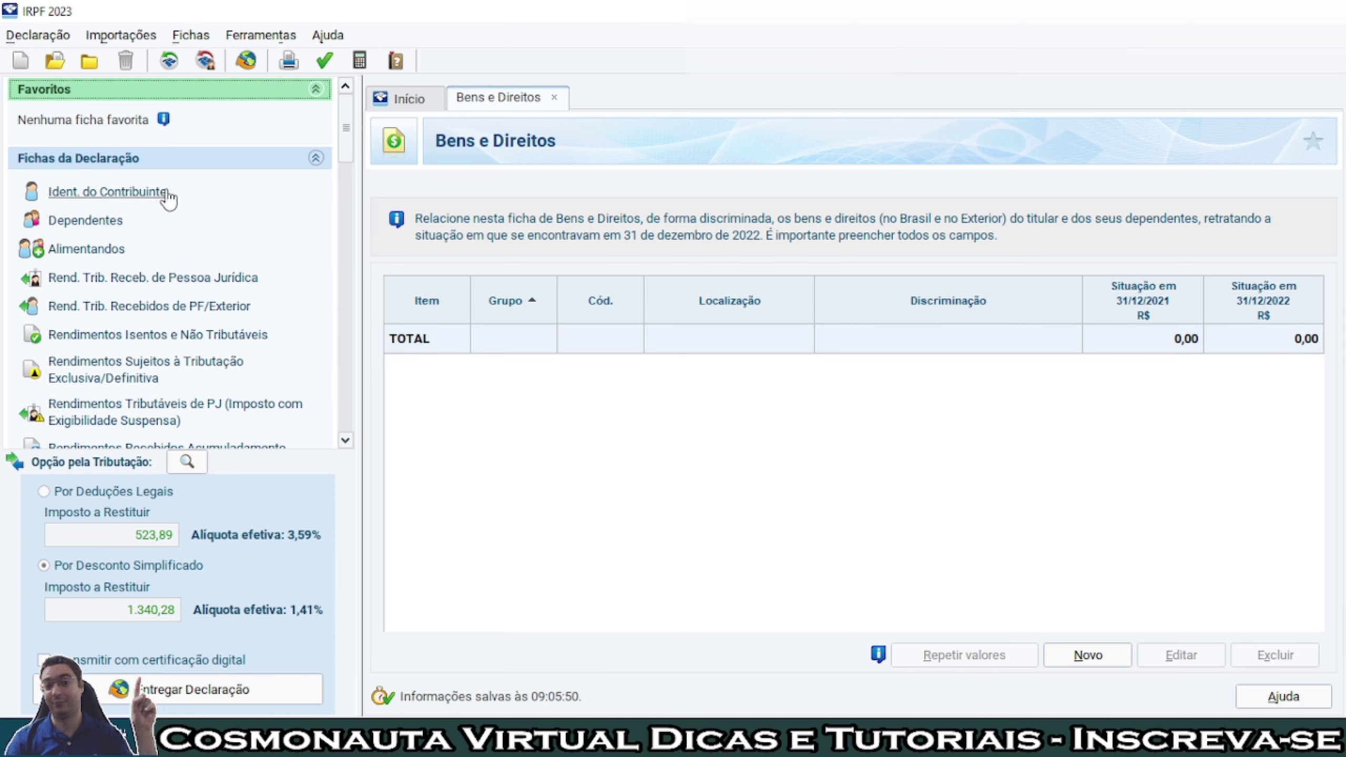
scroll(164, 212, down, 1)
scroll(161, 223, down, 3)
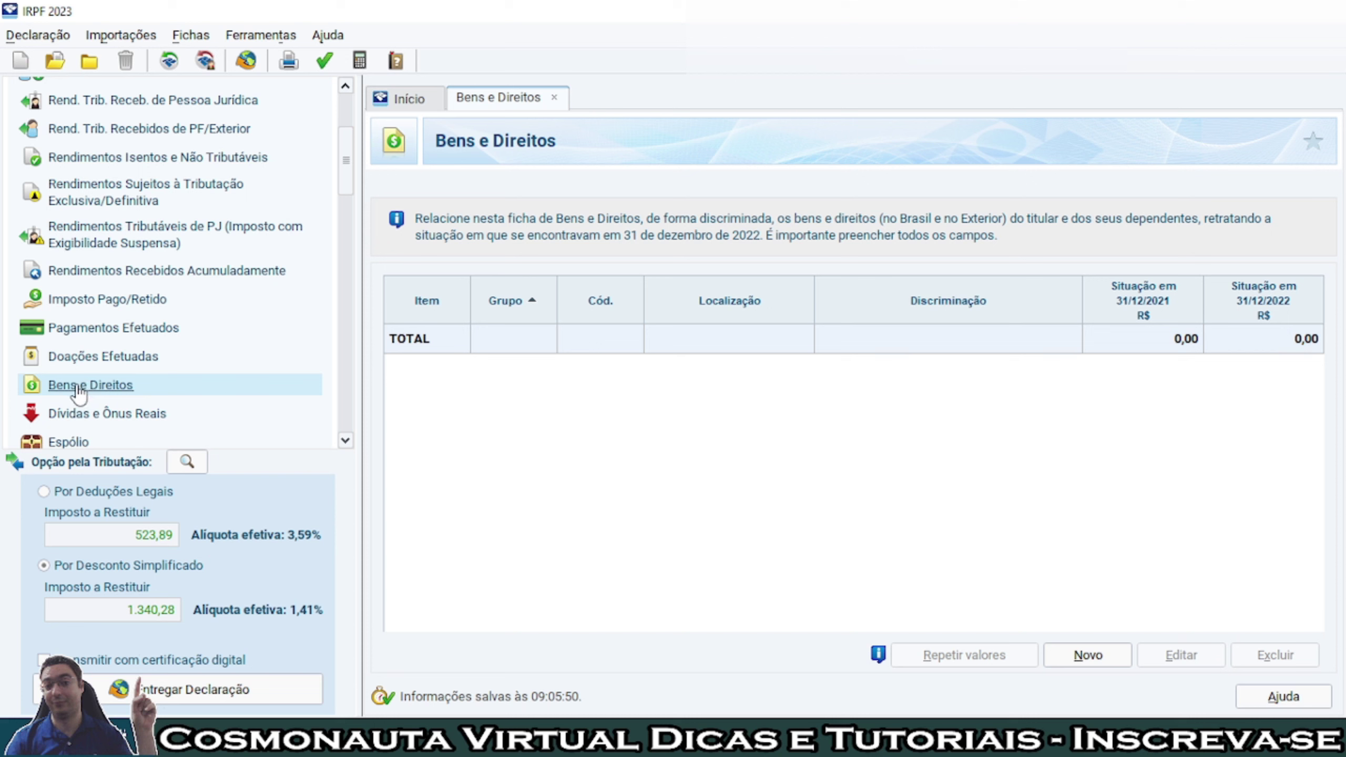
click(82, 393)
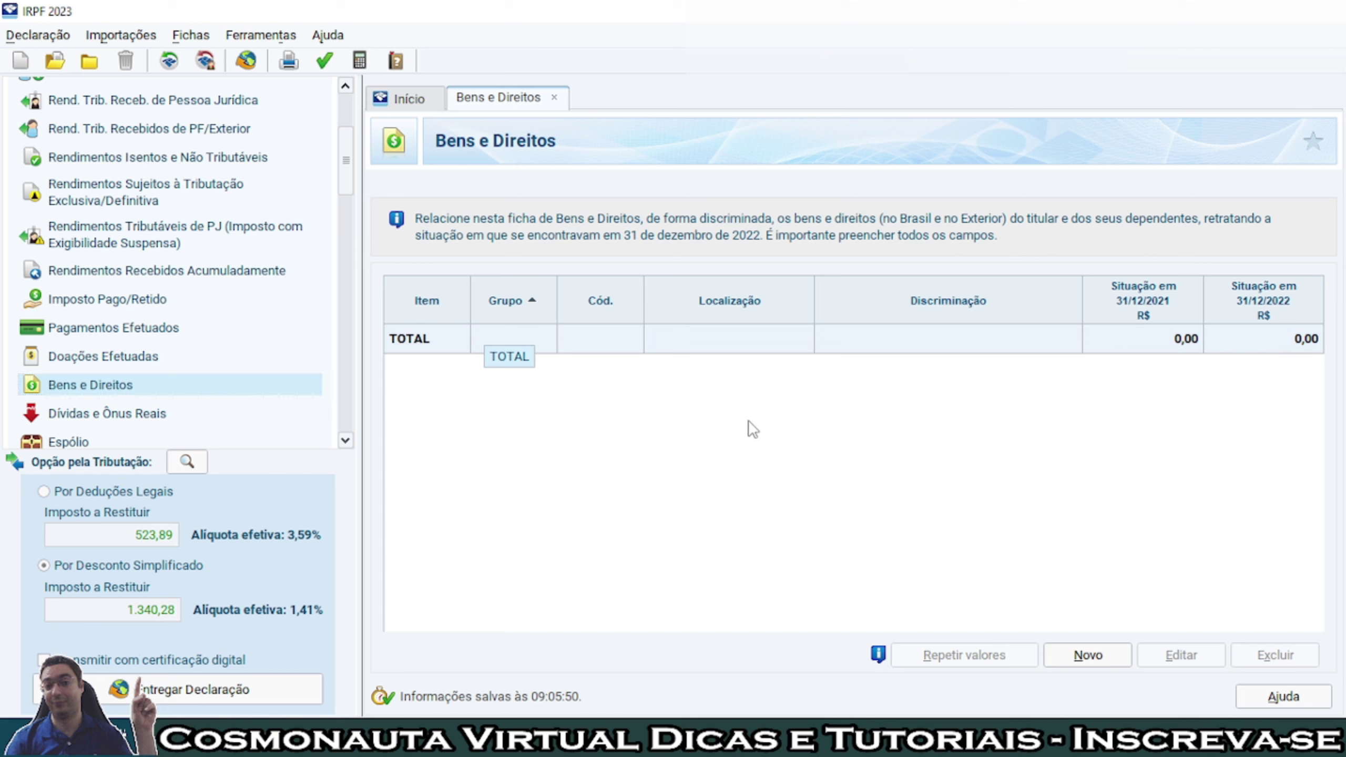
click(1086, 657)
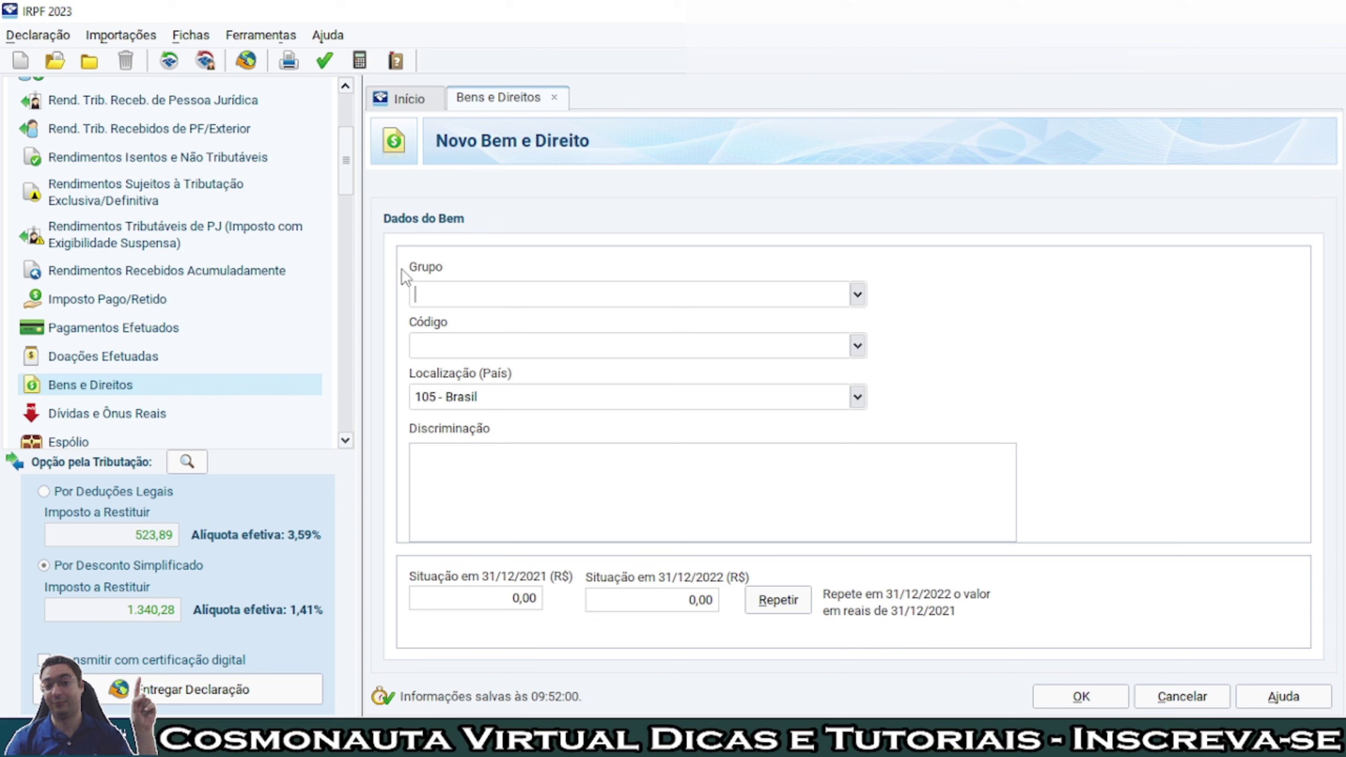
- Classify the asset as group 04 - Aplicações e Investimentos, code 01 - Depósito em conta poupança, located in 105 - Brasil
click(857, 296)
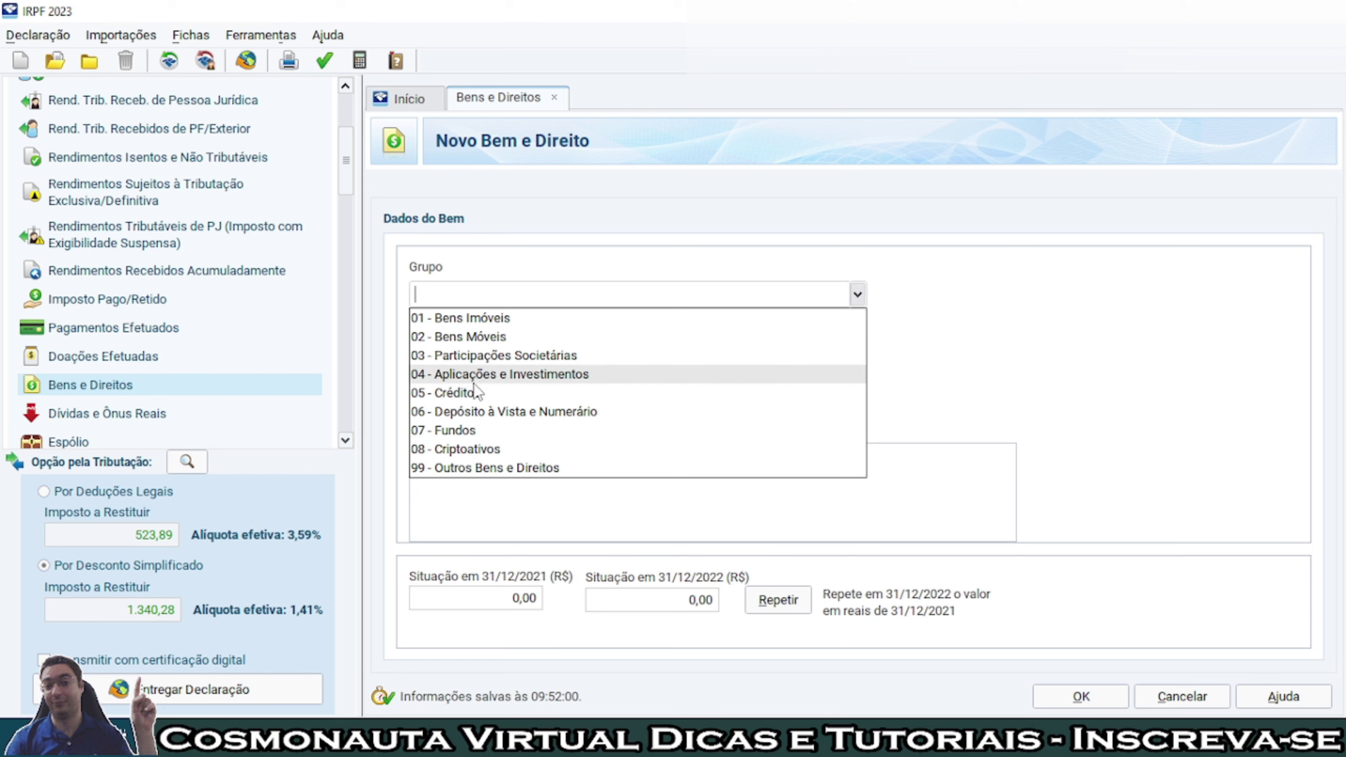
click(520, 376)
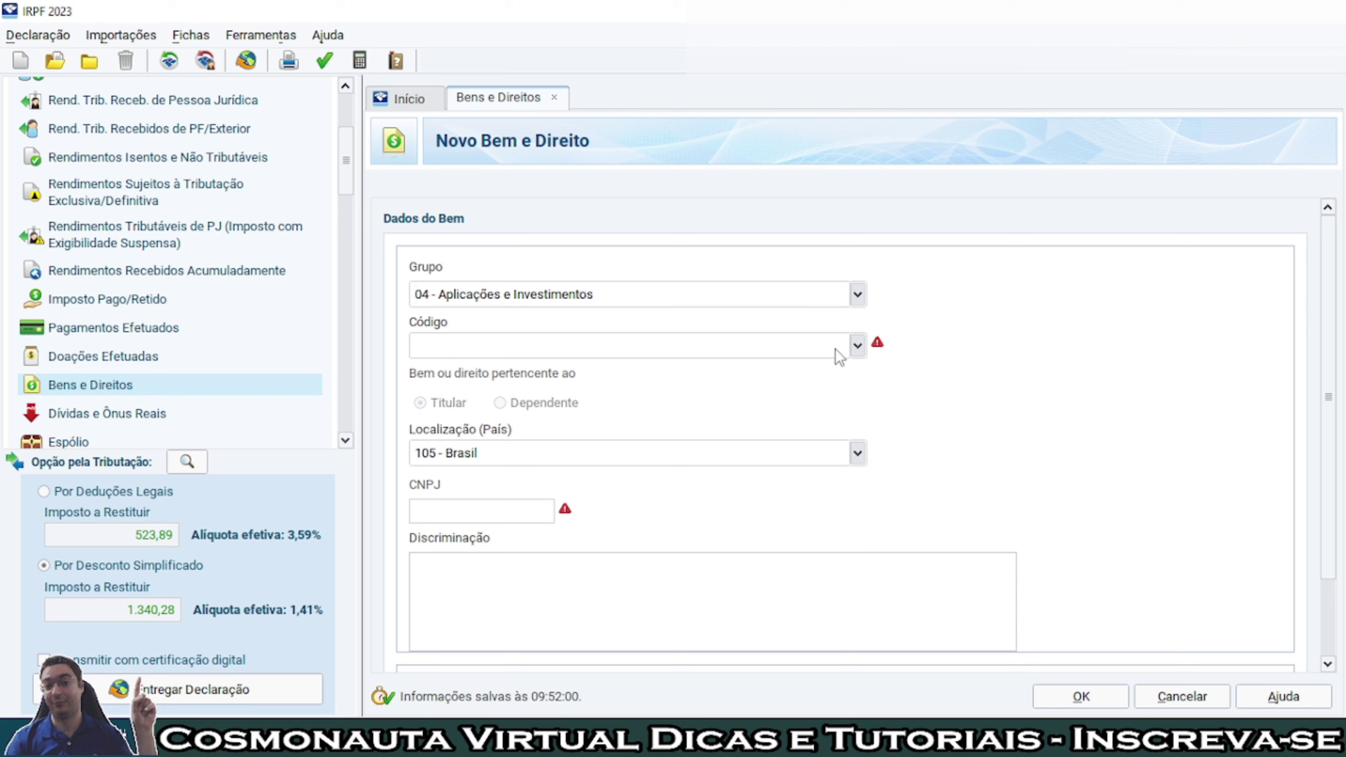
click(857, 346)
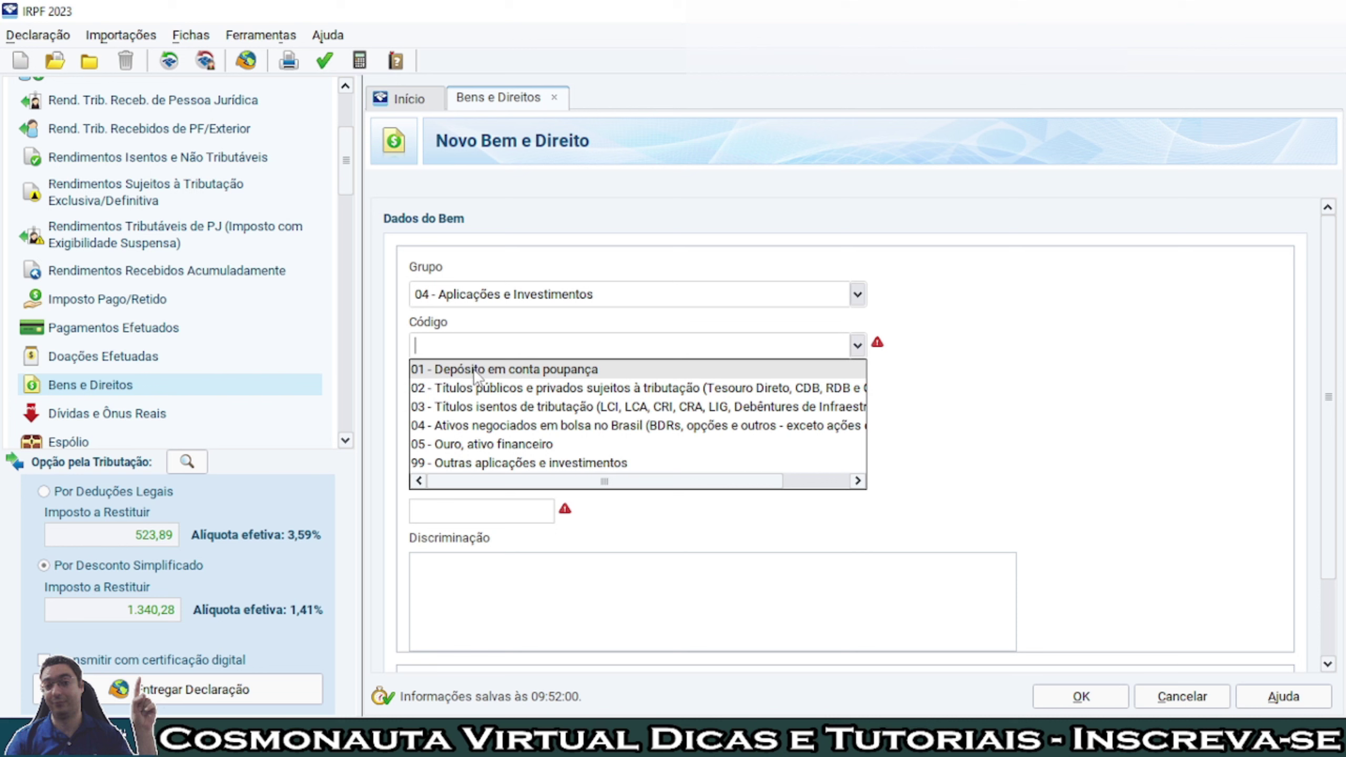
click(519, 371)
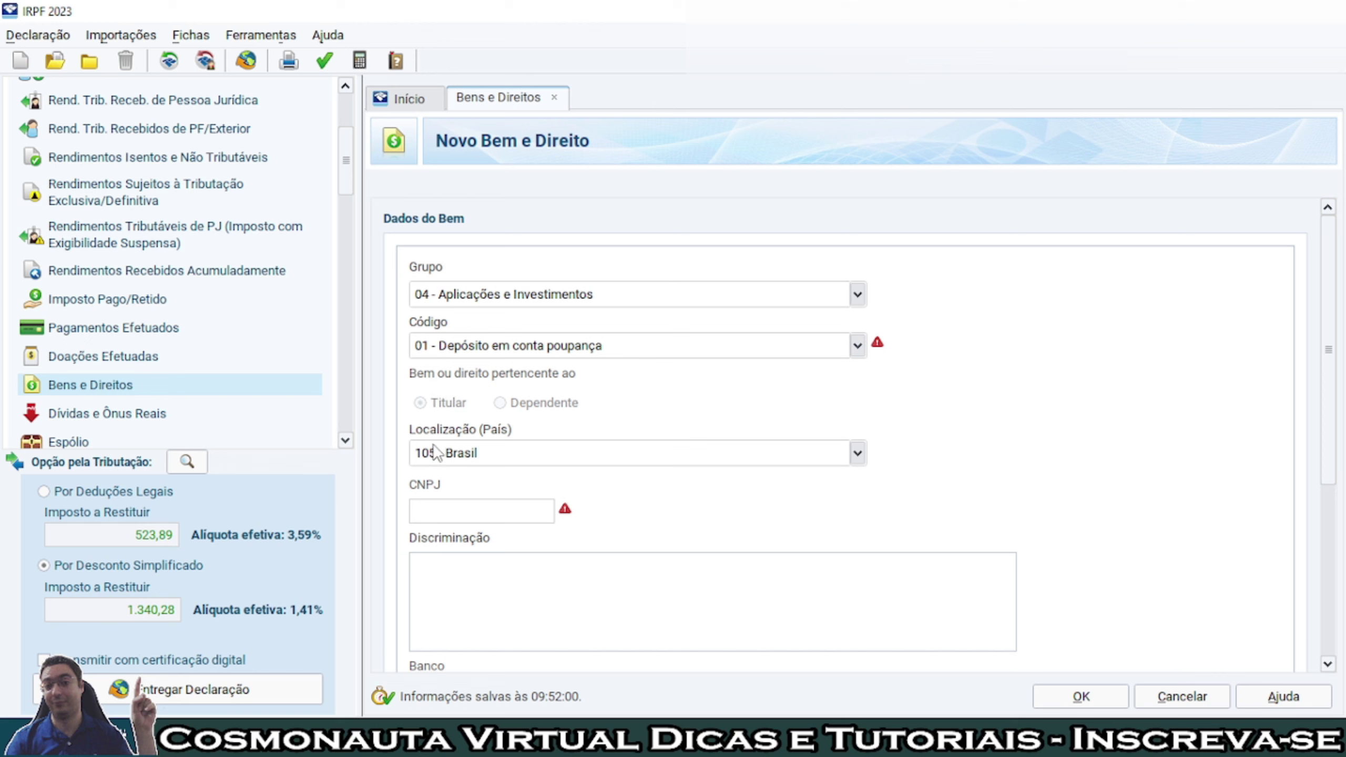
click(857, 453)
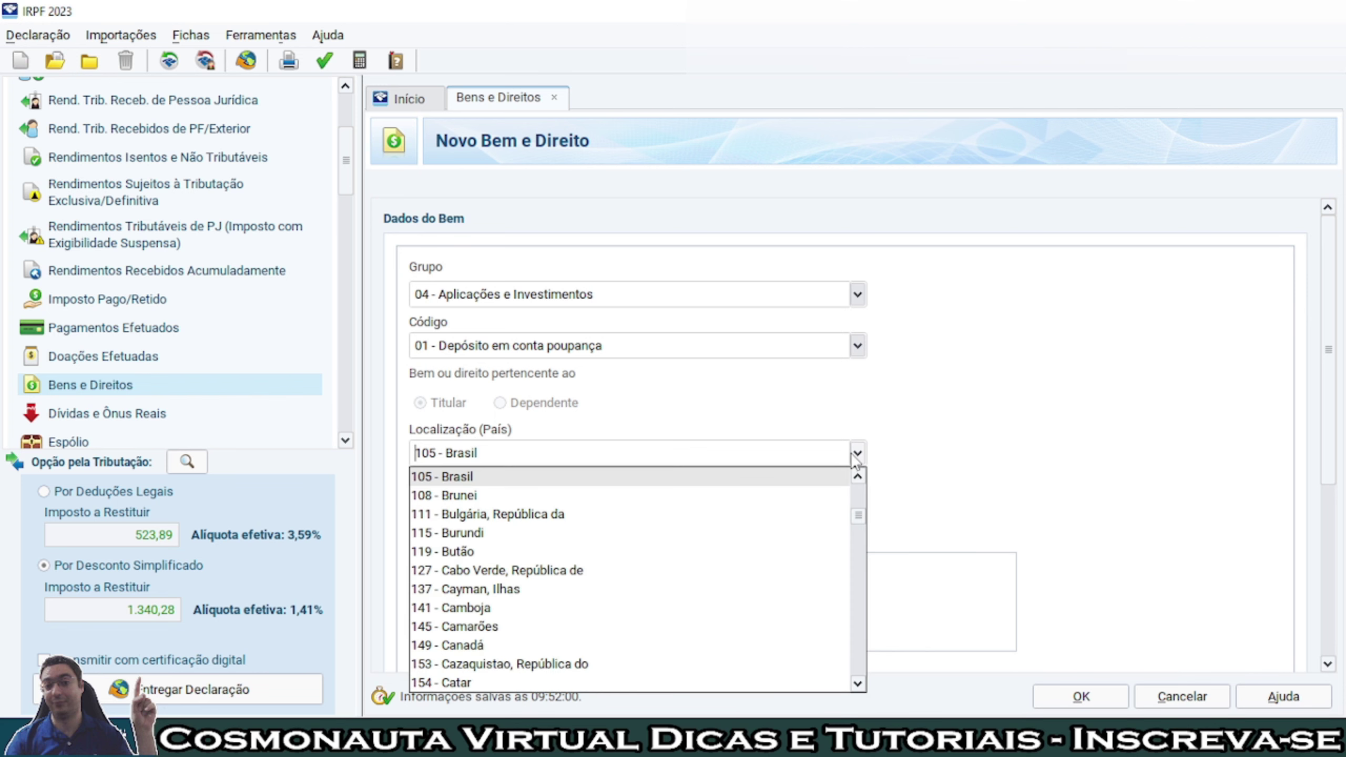
click(922, 444)
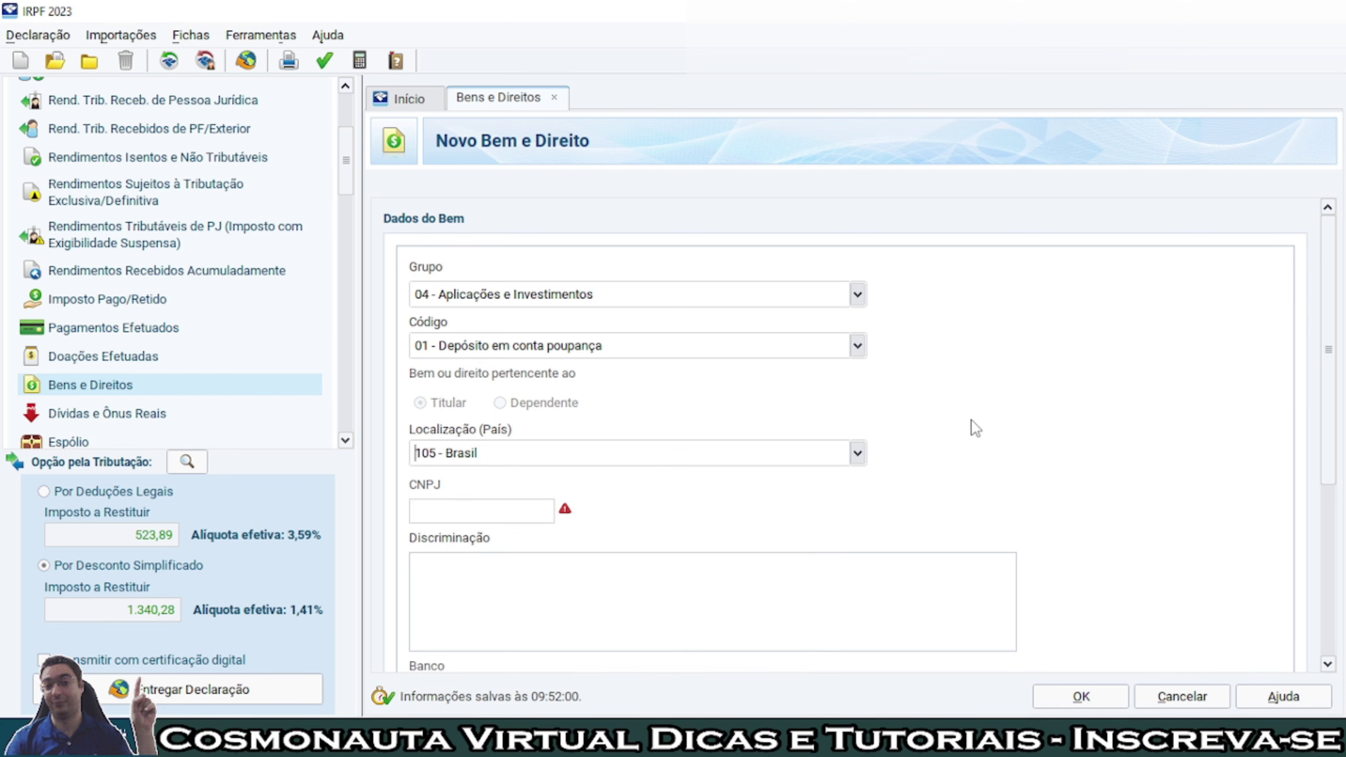
- Enter the bank's CNPJ and the description 'Declaração de rendimentos e aplicações em conta poupança do Banco do Brasil.'
click(443, 517)
text(00.000.000/0001-91)
key(Tab)
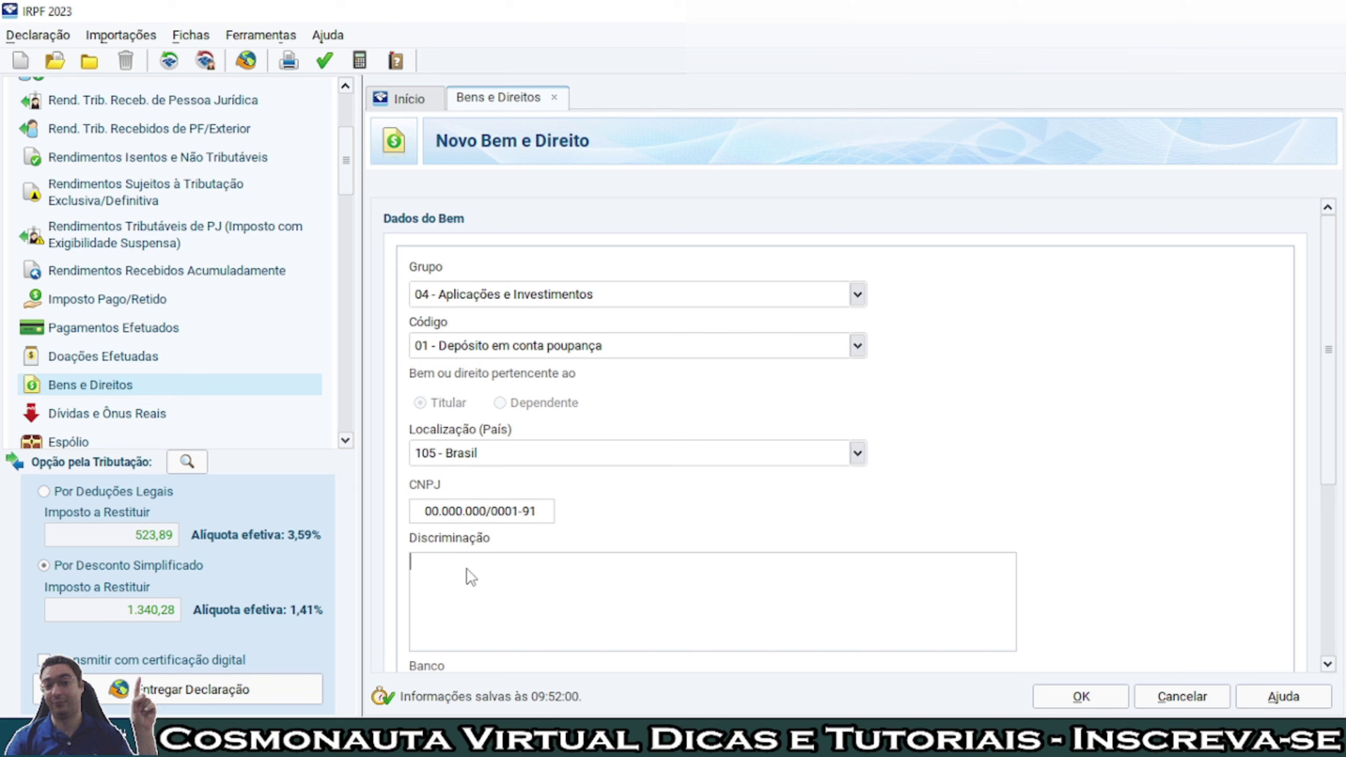
text(Declaração de rendimentos e apli)
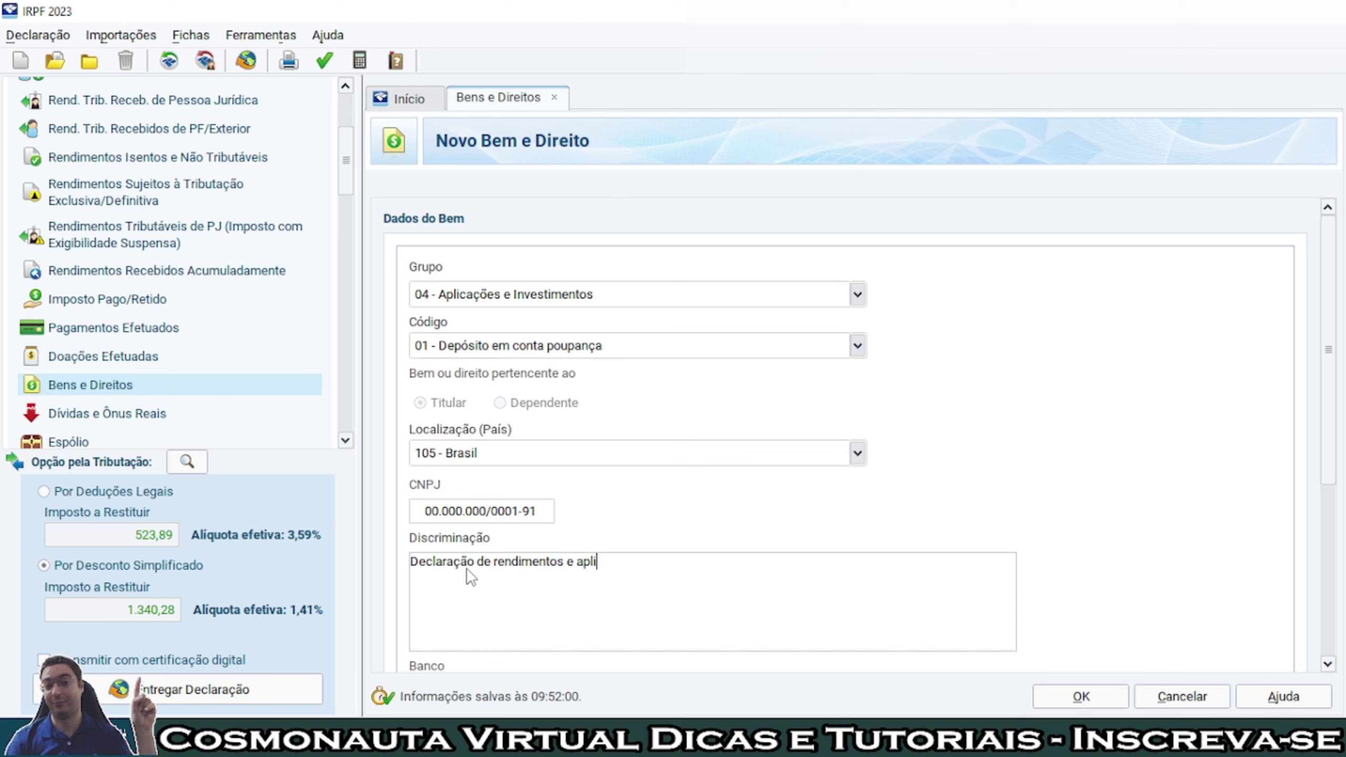
text(cações em conta po)
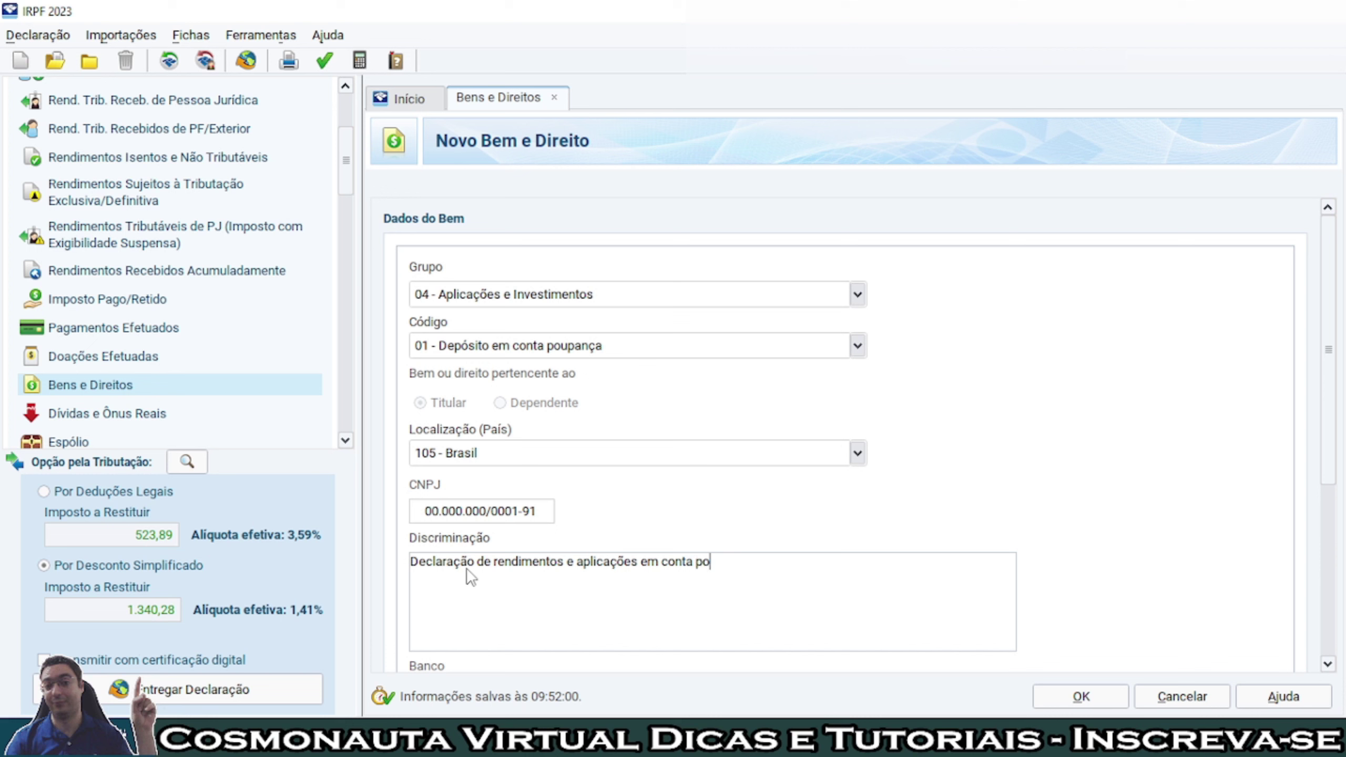
text(upança do Banco )
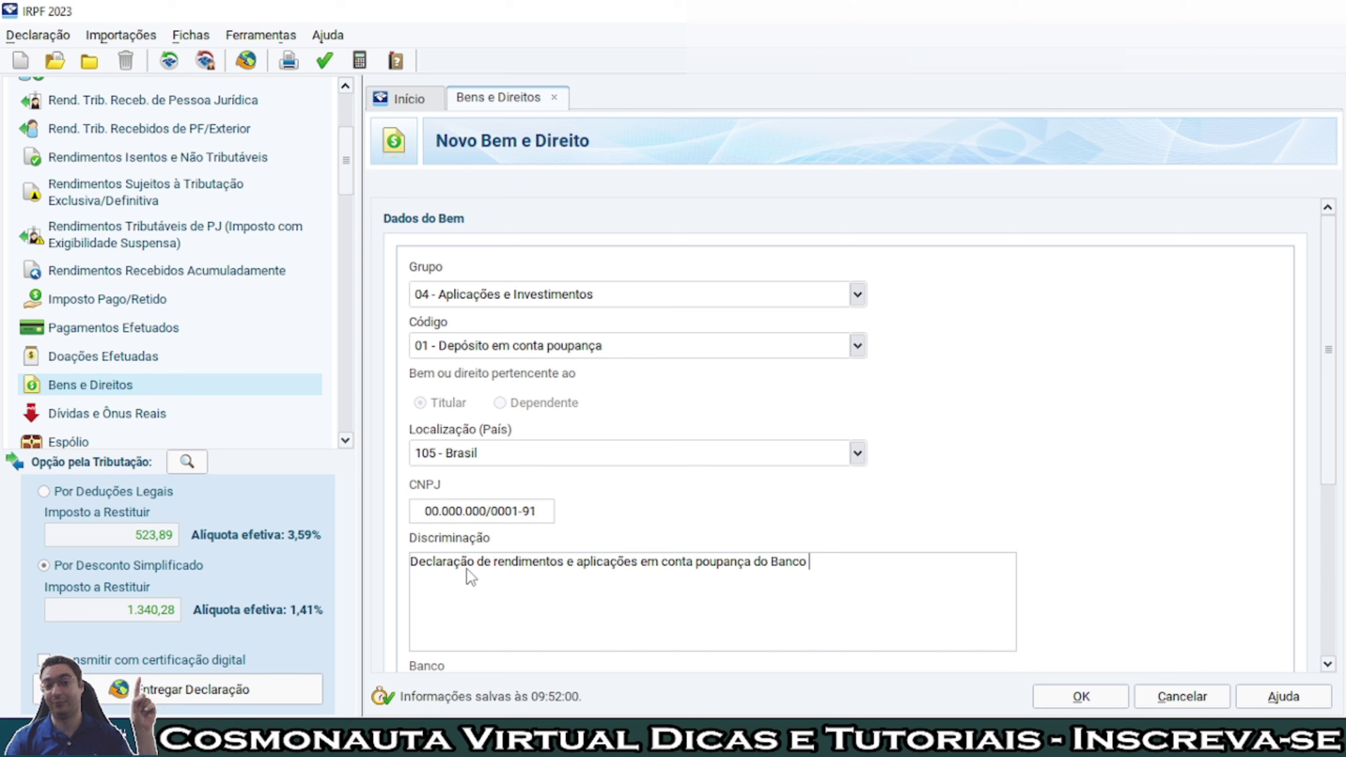
text(do Brasil.)
- Select 001 - BANCO DO BRASIL S.A. from the Banco dropdown list
scroll(751, 400, down, 1)
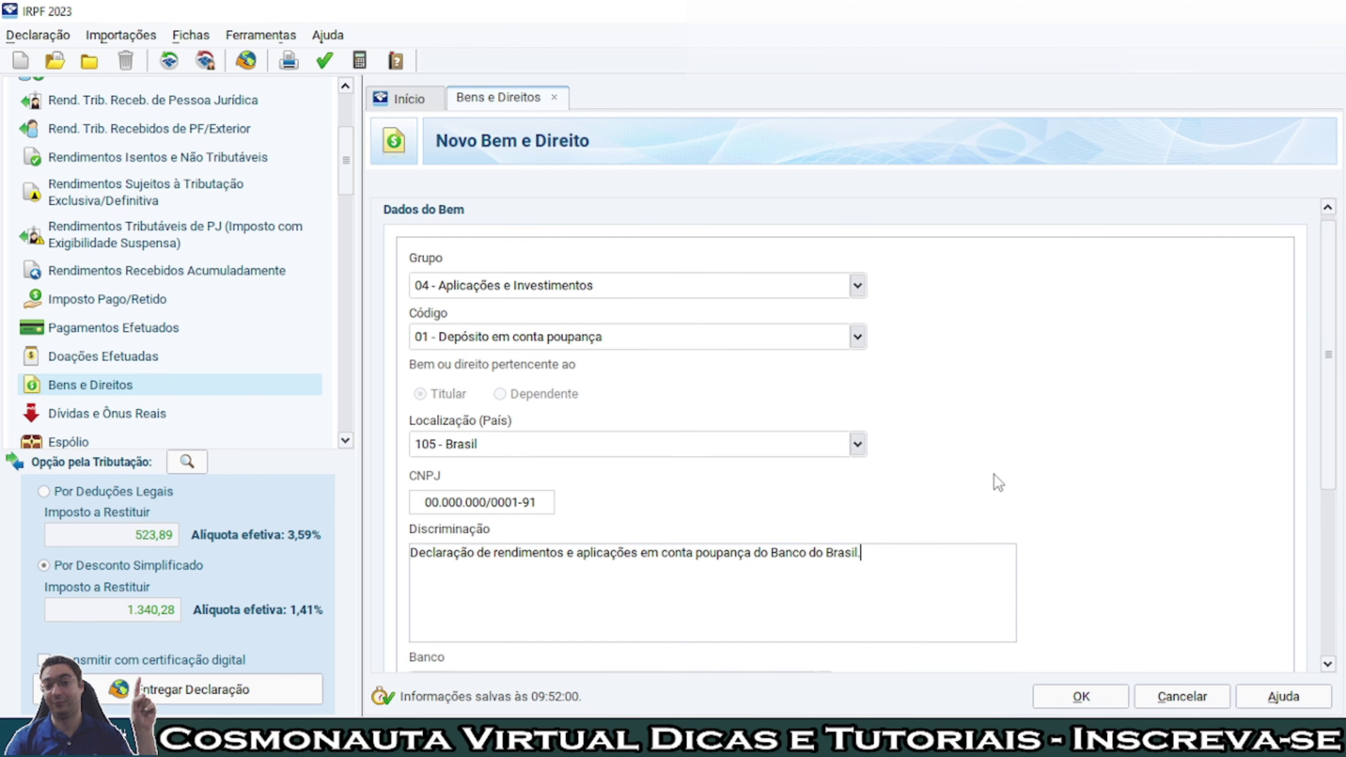
scroll(1082, 490, down, 3)
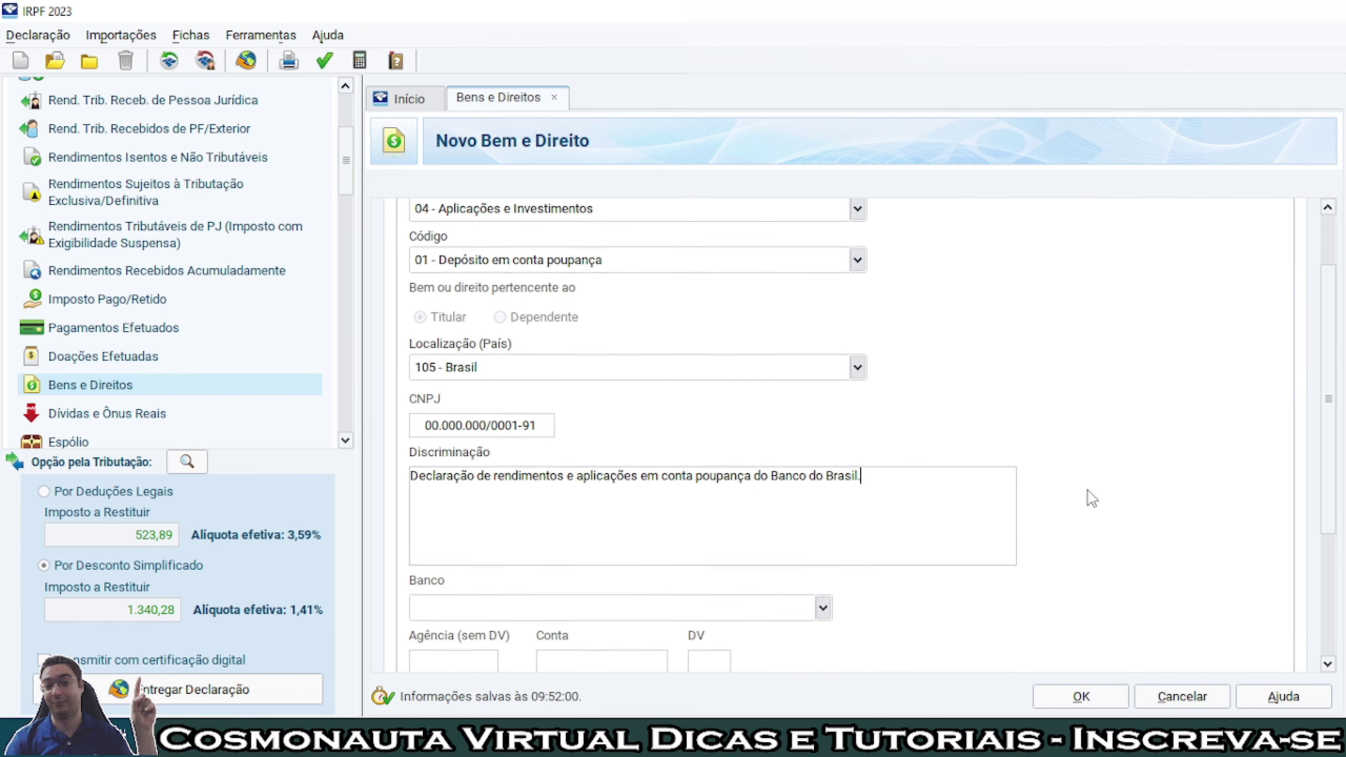
scroll(1087, 501, down, 3)
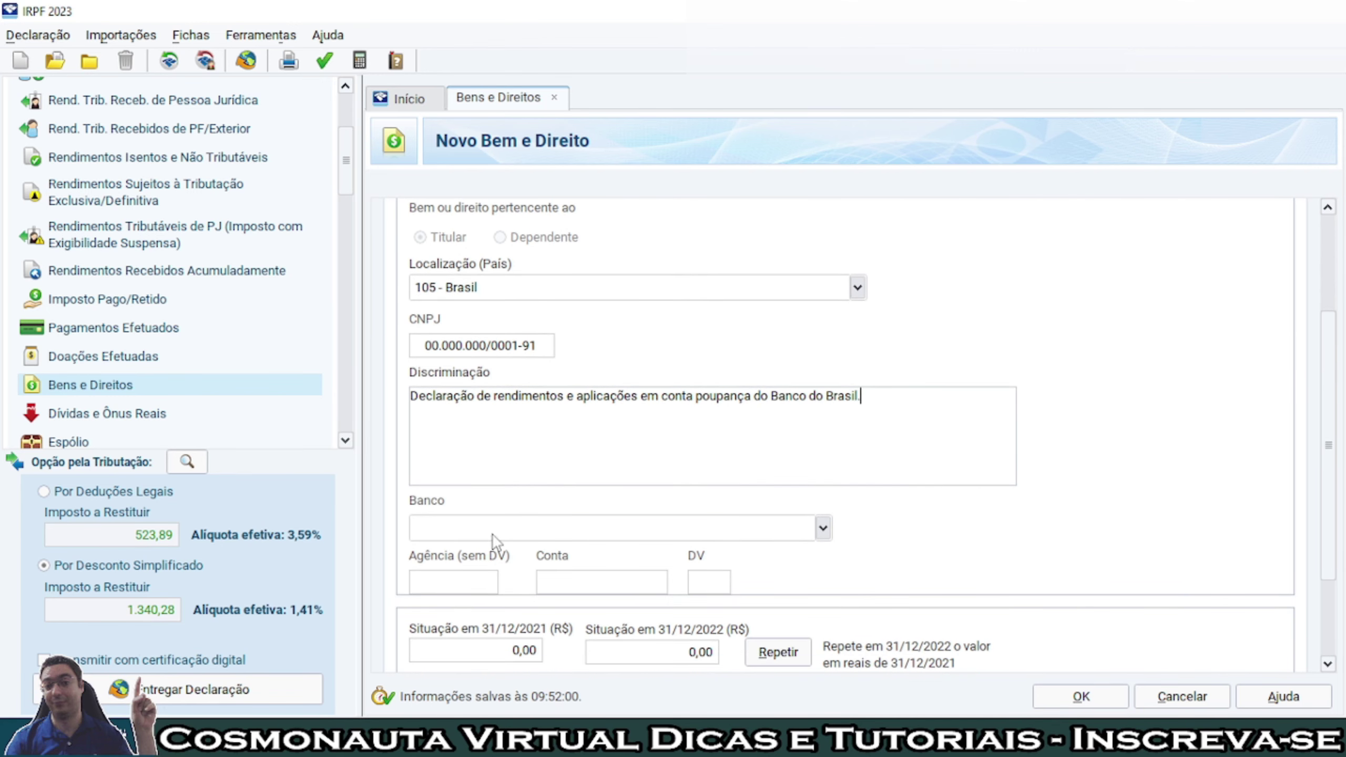
click(823, 528)
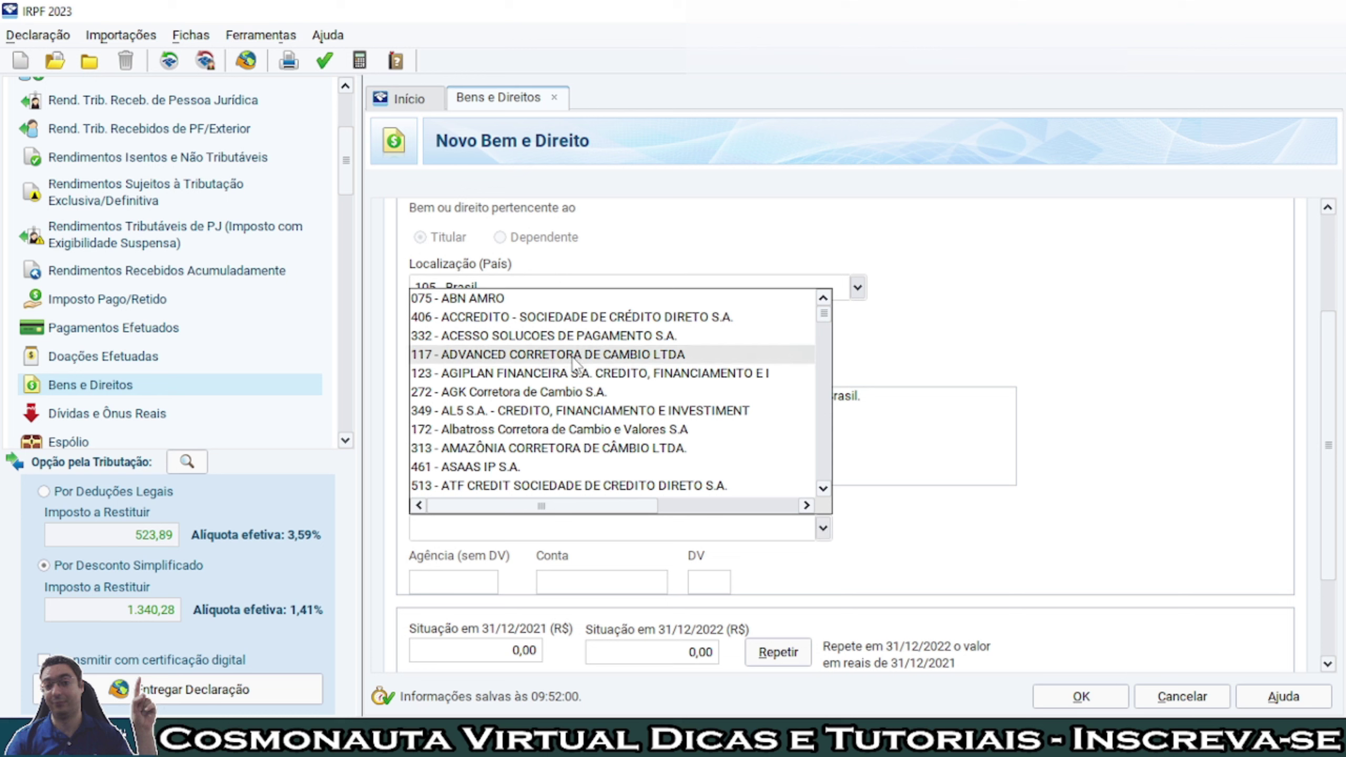
scroll(483, 339, down, 10)
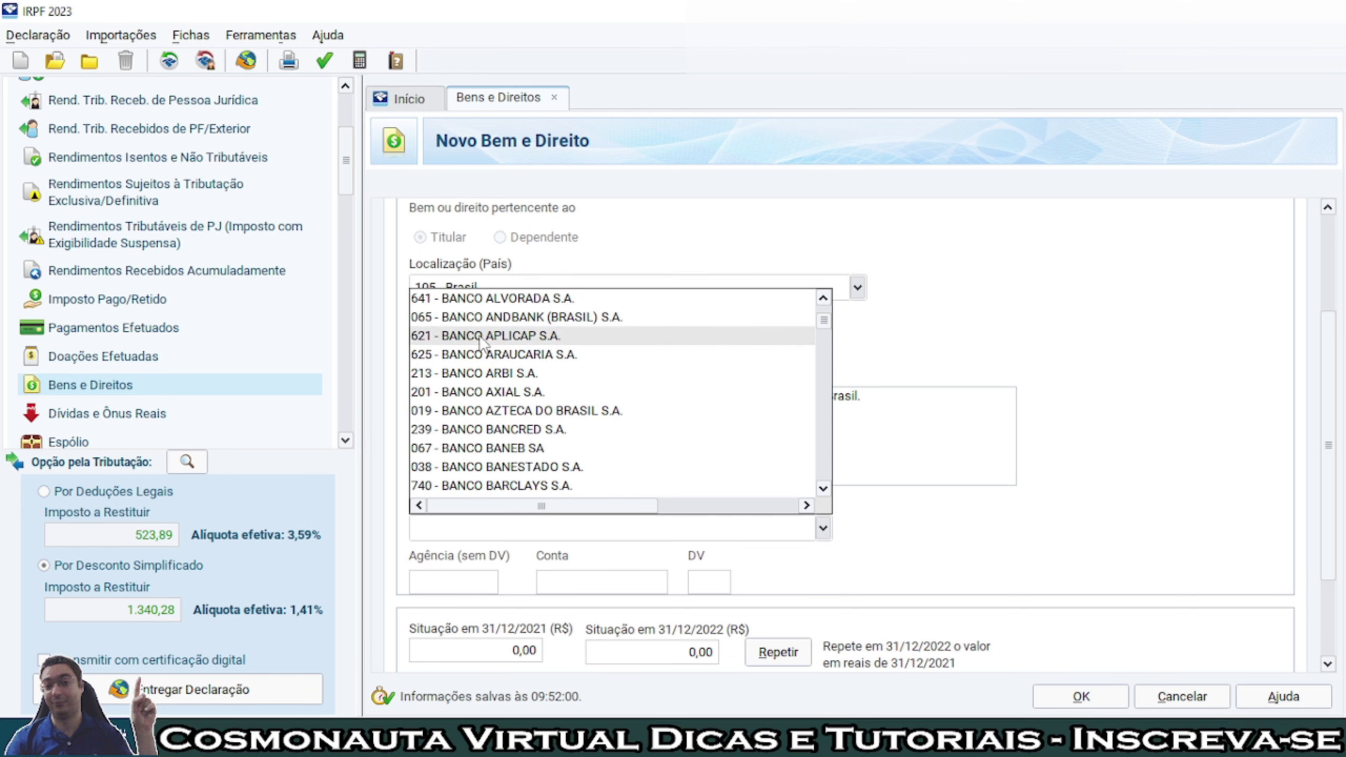
scroll(483, 342, down, 15)
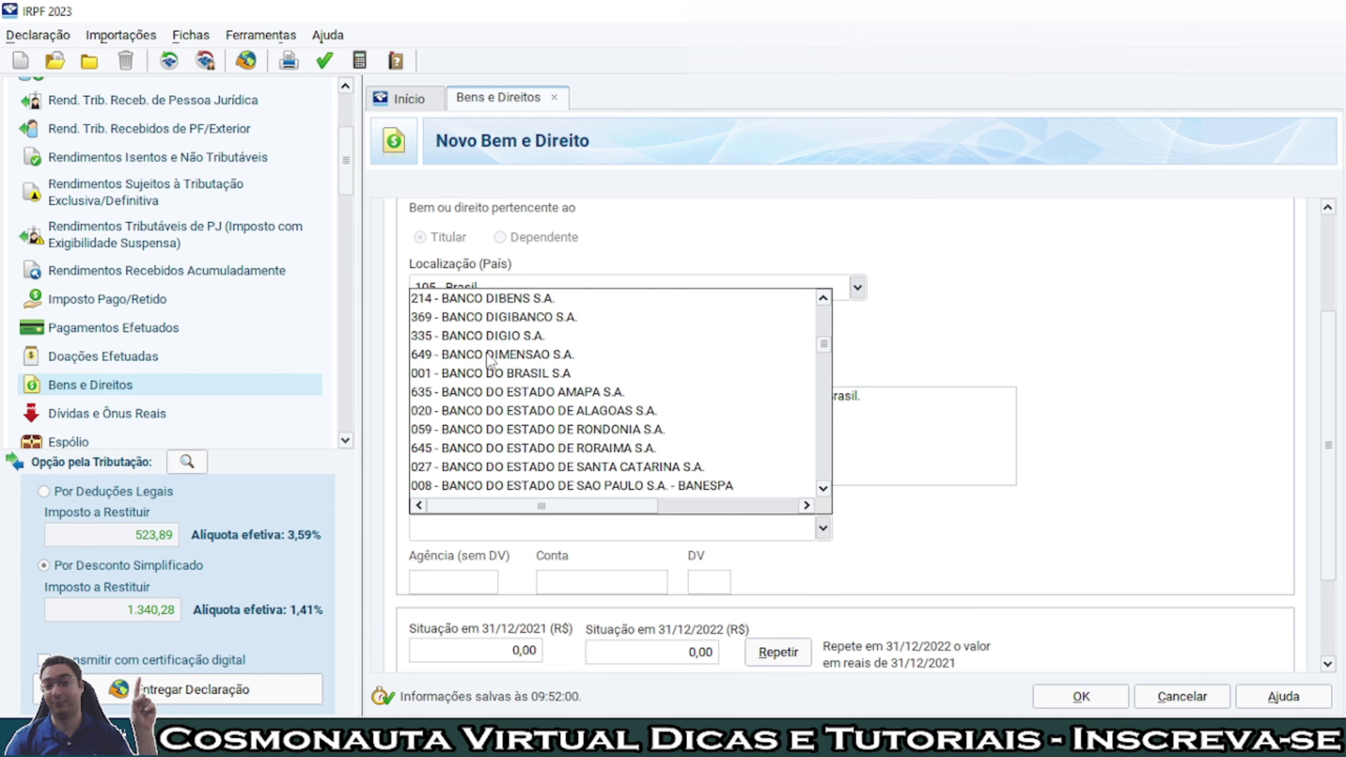
scroll(492, 360, down, 3)
scroll(495, 371, up, 2)
scroll(498, 377, down, 1)
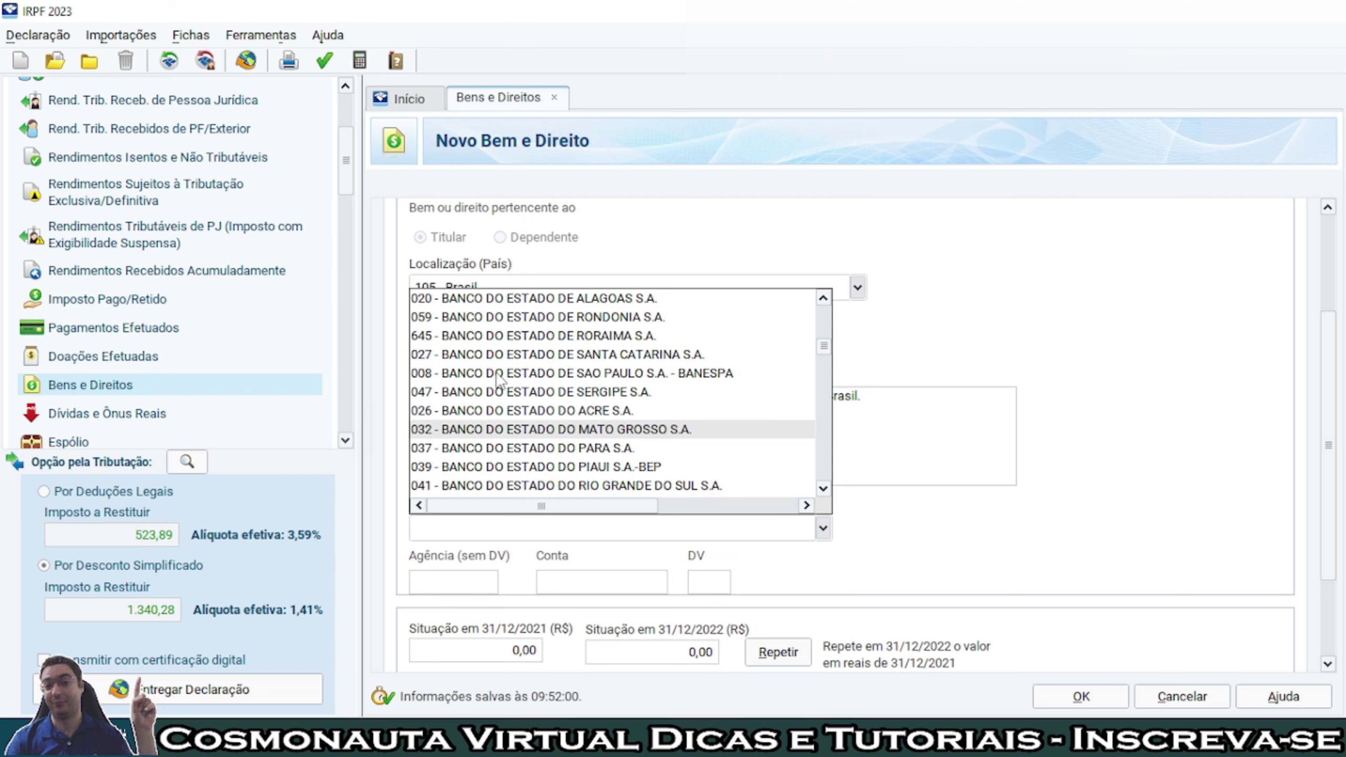
scroll(498, 377, down, 3)
scroll(466, 477, up, 7)
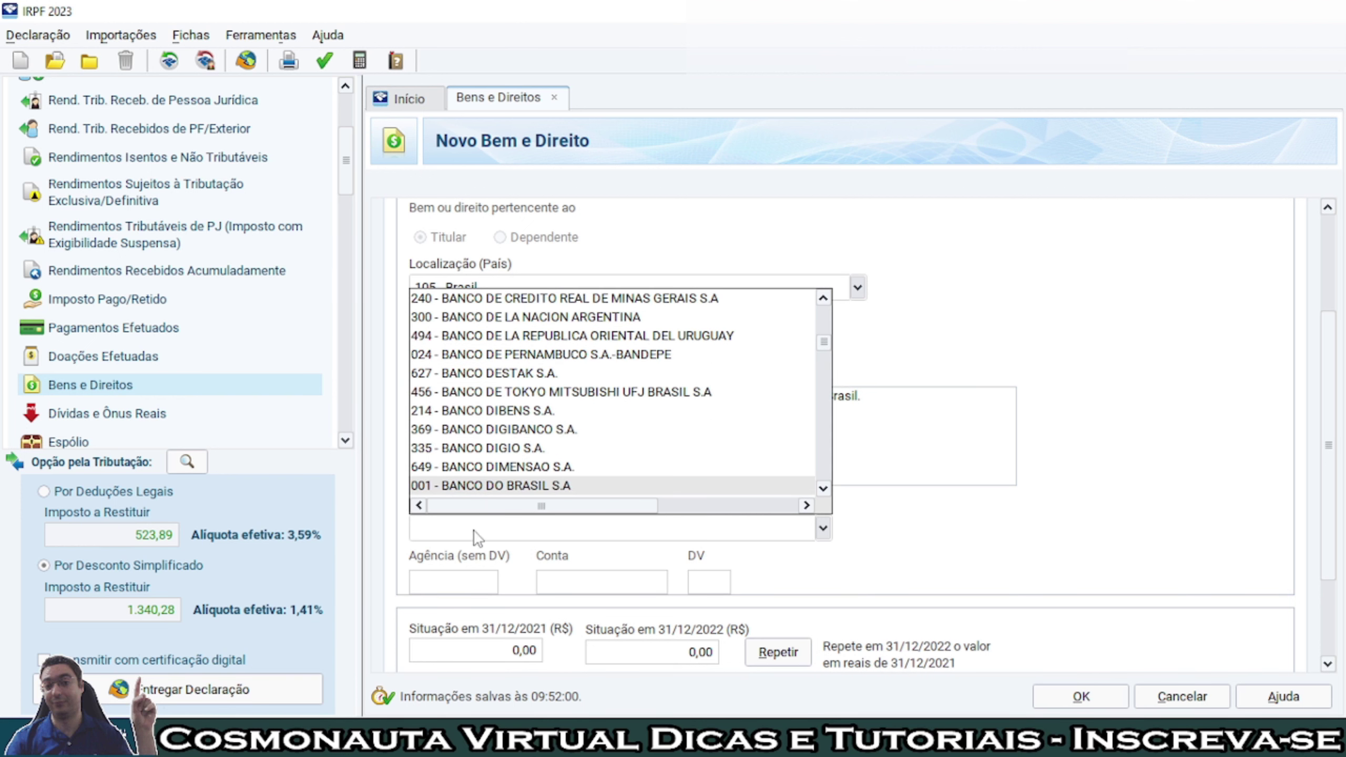
click(530, 485)
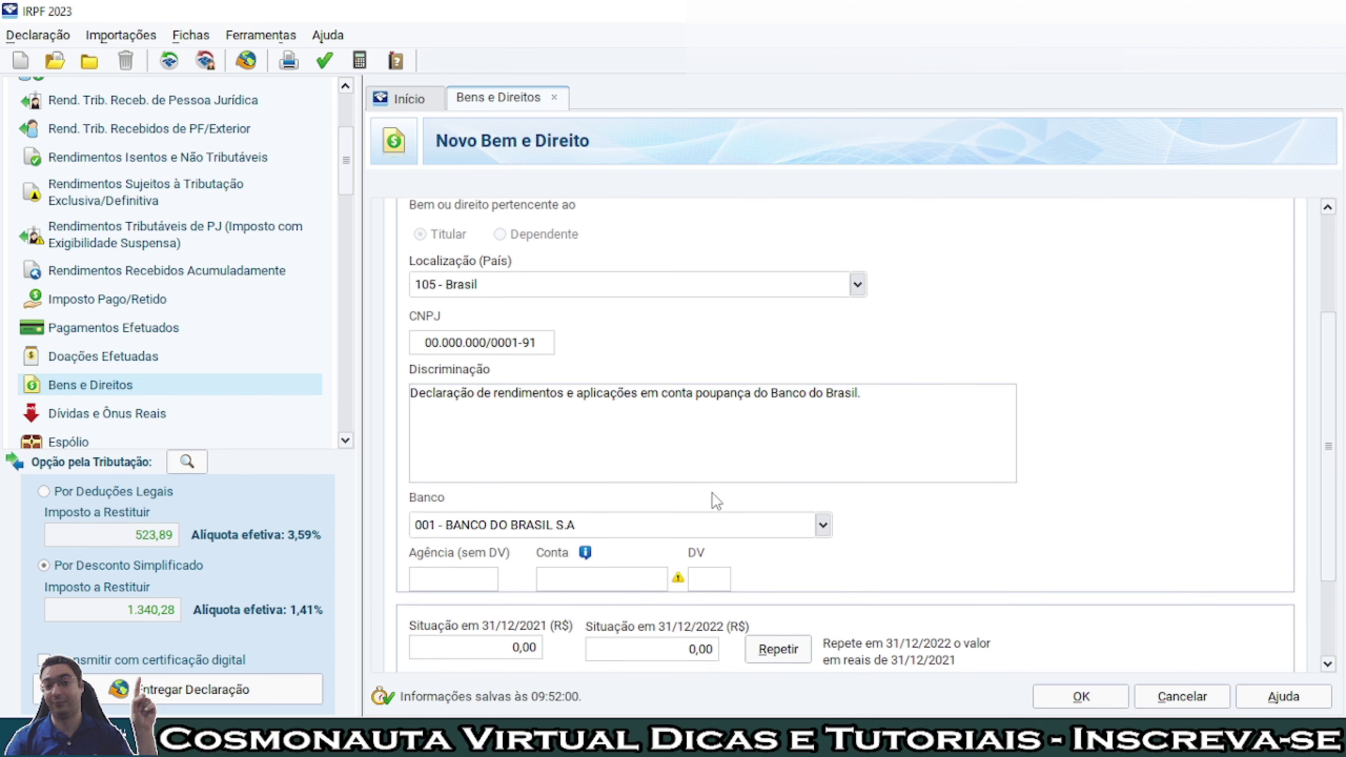
scroll(716, 501, down, 1)
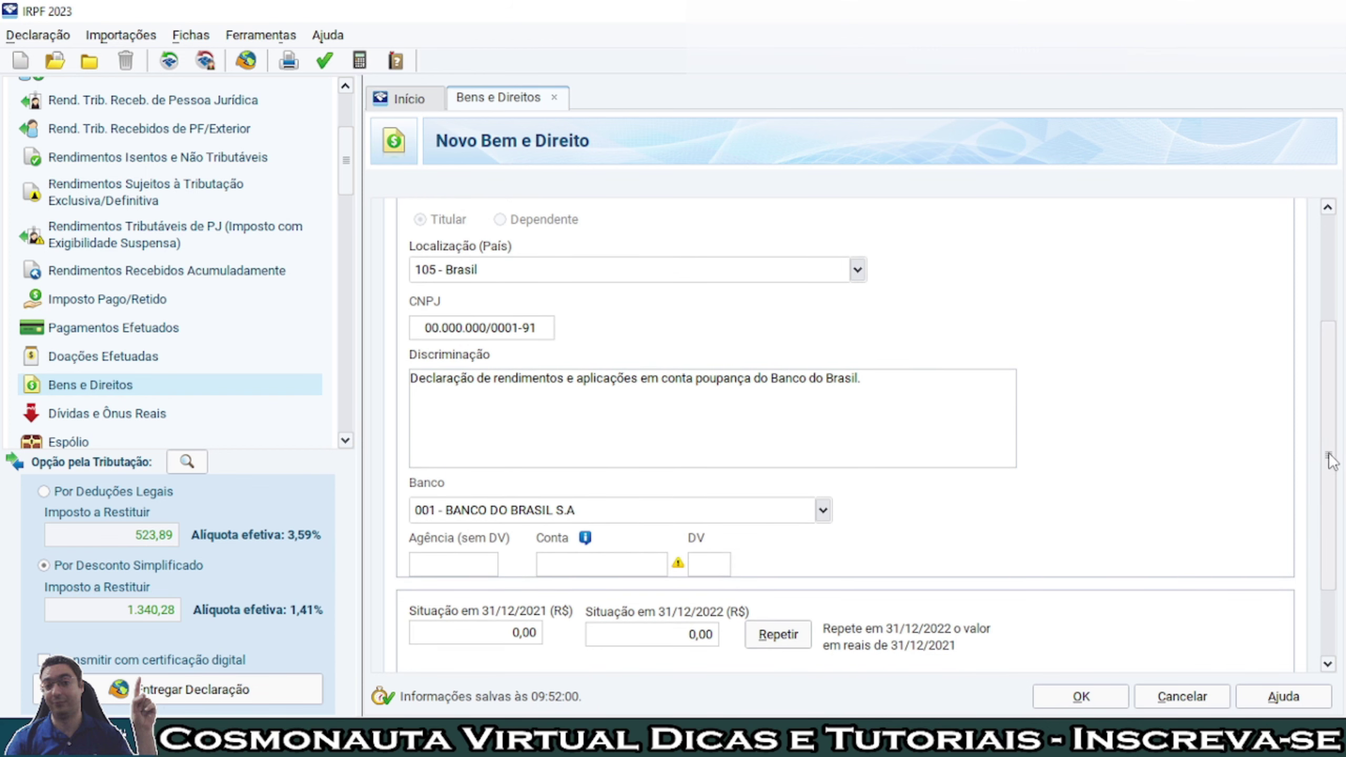
- Open the linked type 12 savings exempt-income form with Banco do Brasil S/A as payer
drag(1331, 460, 1330, 501)
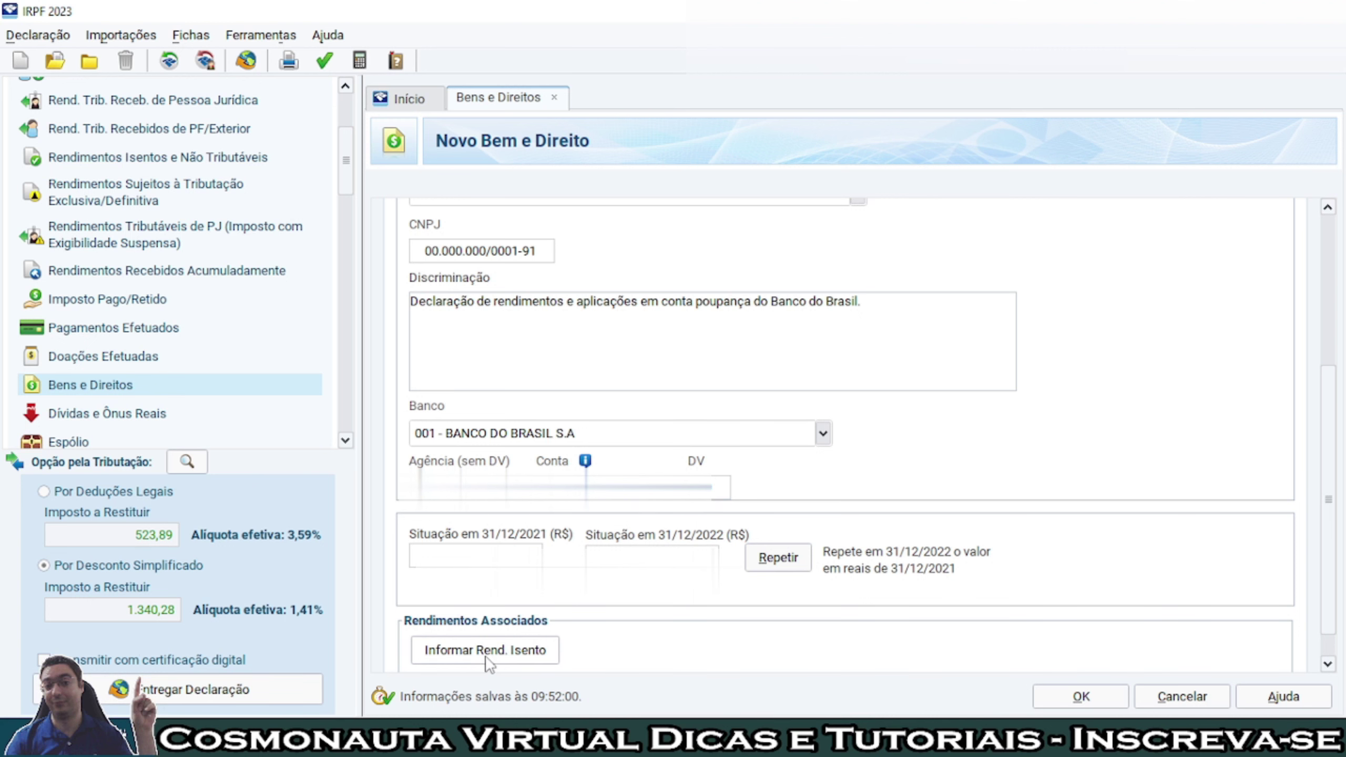
click(502, 651)
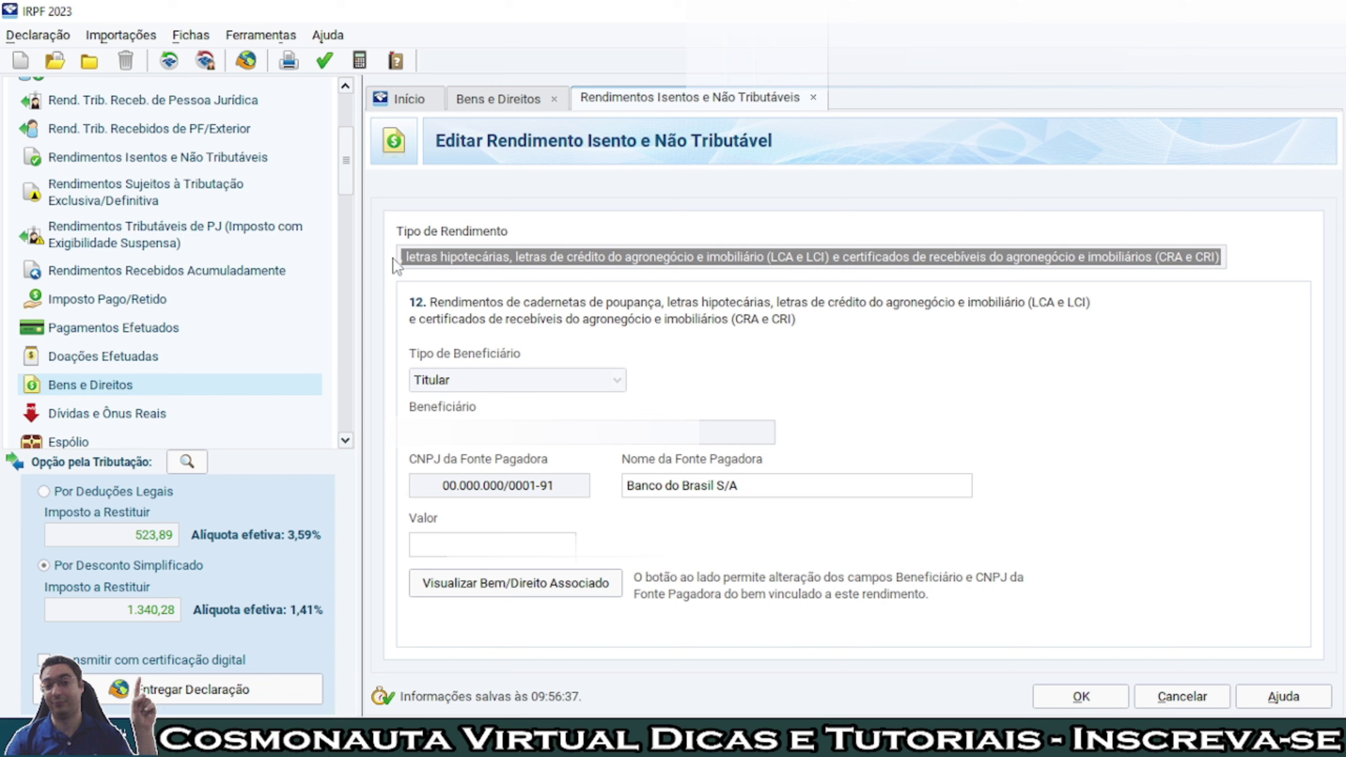
click(410, 260)
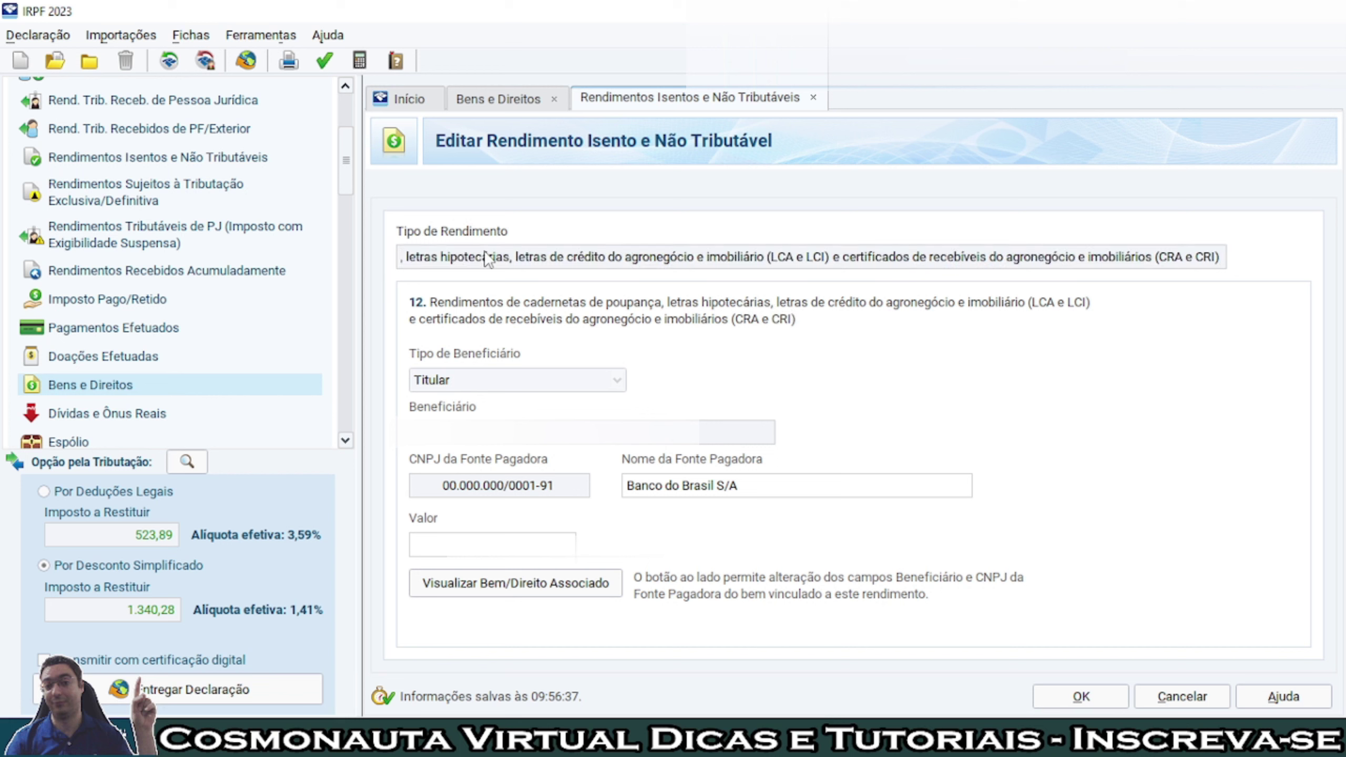
key(Left)
key(Left)
key(Left)
key(Left)
key(Left)
key(Left)
key(Left)
key(Left)
key(Left)
key(Left)
key(Left)
key(Left)
key(Left)
key(Left)
key(Left)
key(Left)
key(Left)
key(Left)
key(Left)
key(Left)
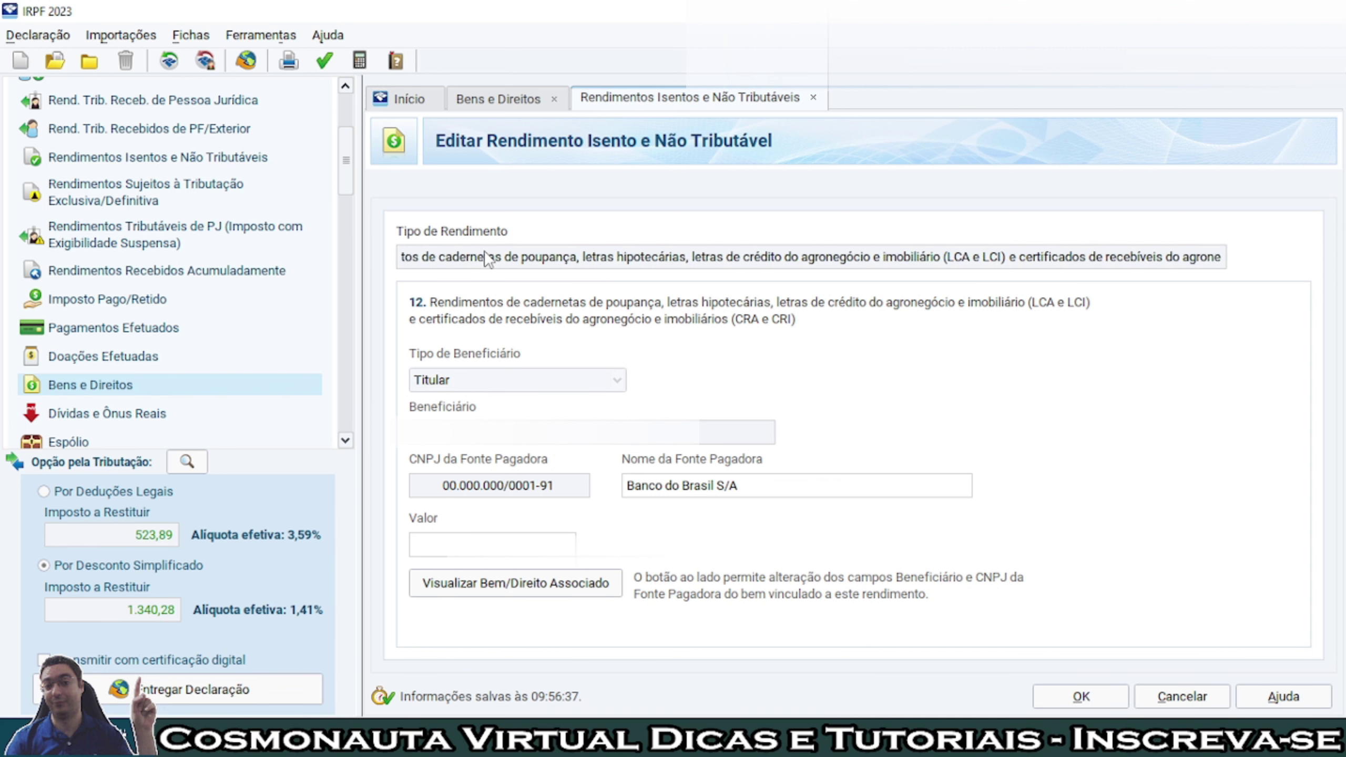
key(Left)
key(Left)
key(Left)
key(Left)
key(Left)
key(Left)
key(Left)
key(Left)
key(Left)
key(Left)
key(Left)
key(Left)
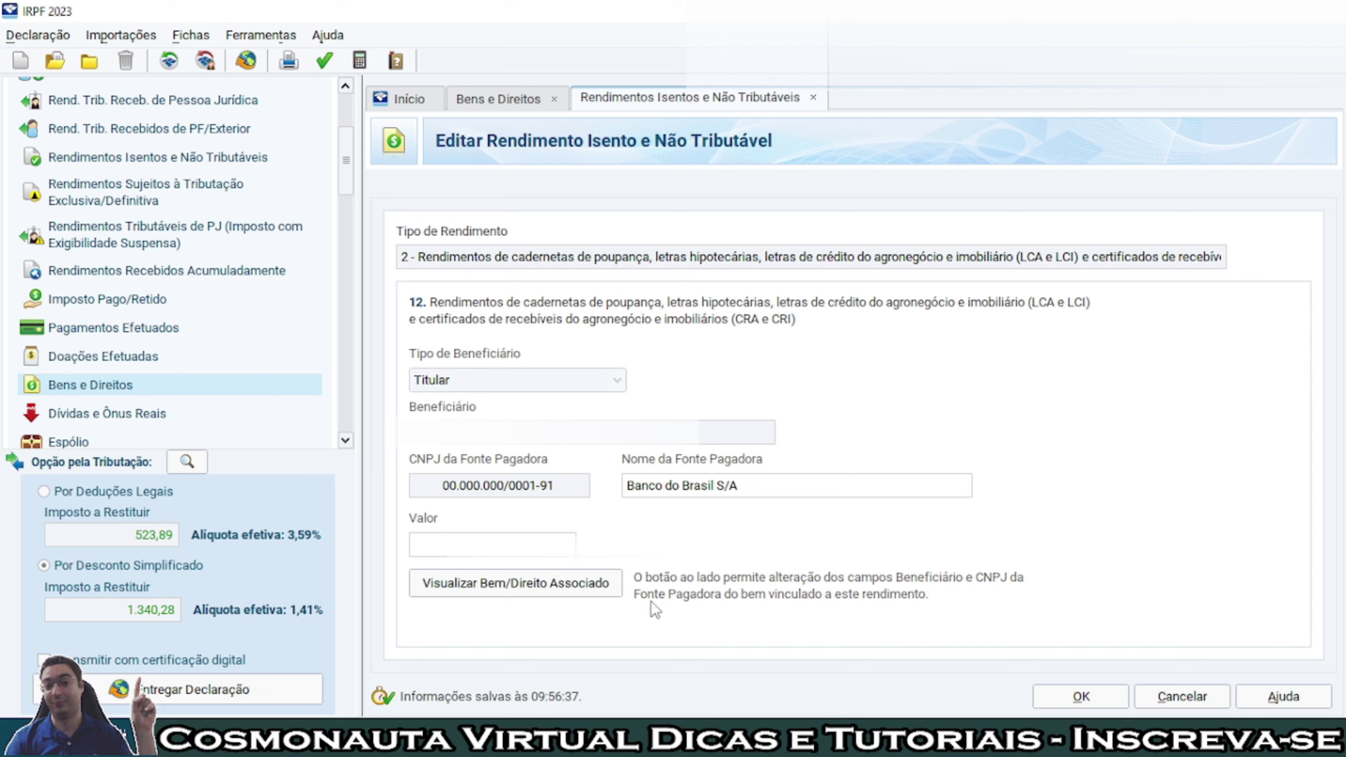
triple_click(823, 487)
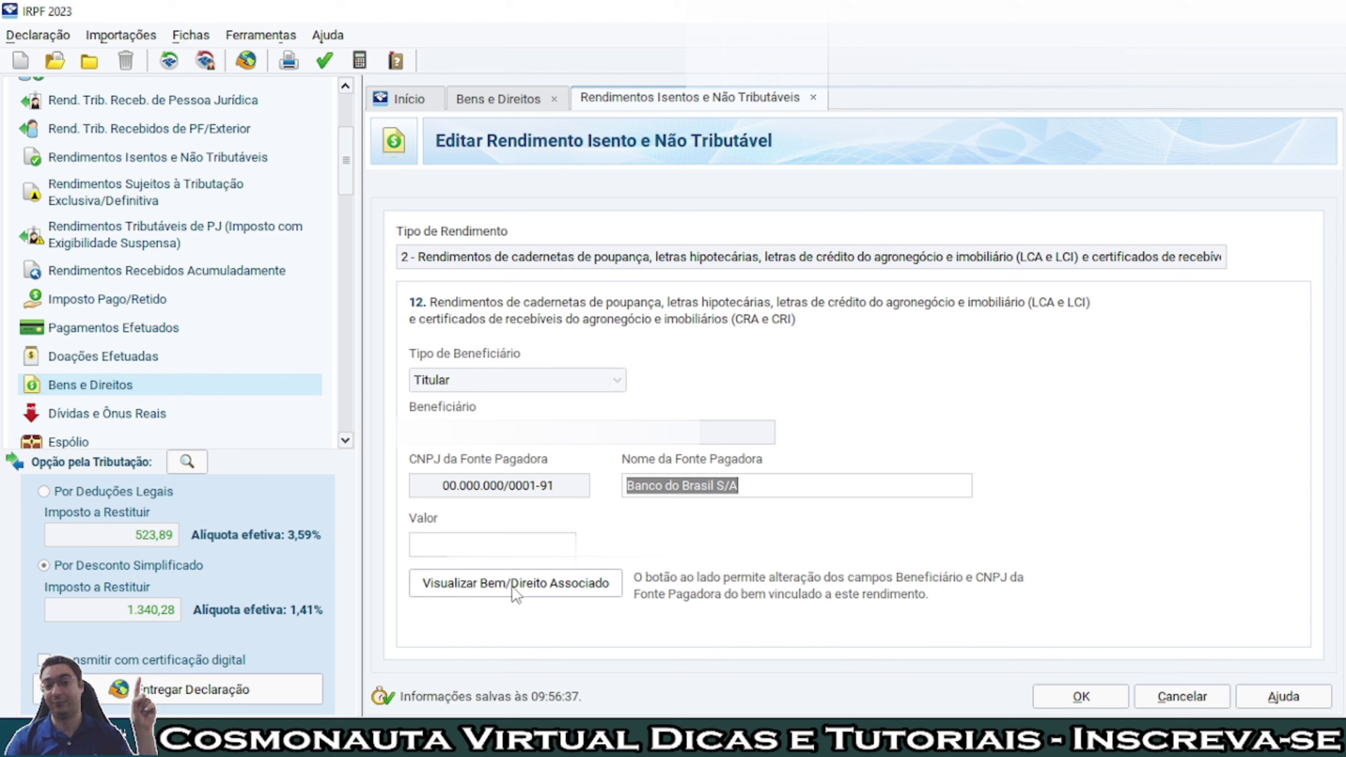
click(1056, 696)
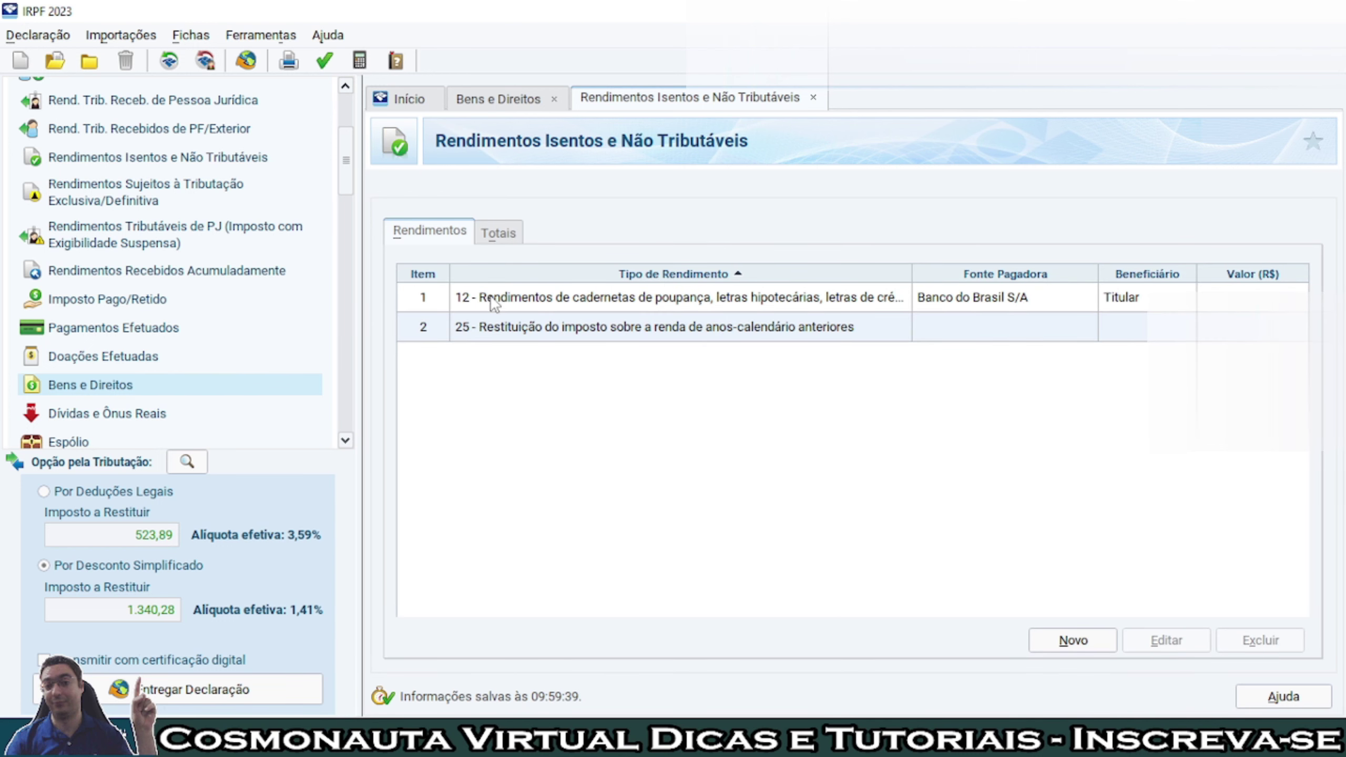